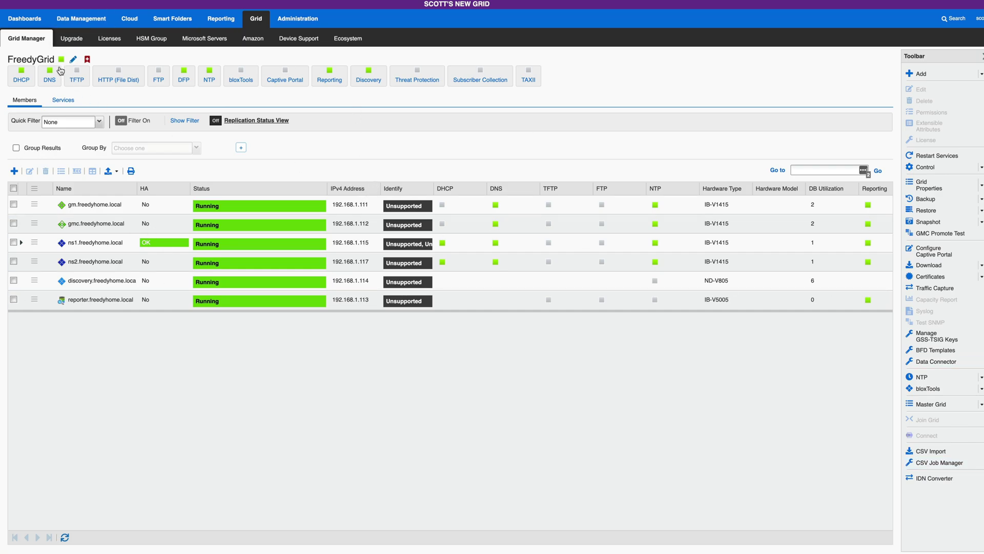
Open the 192.168.1.0/24 network in Data Management, then return to the default view's network list
{"action": "left_click", "coordinate": [81, 18]}
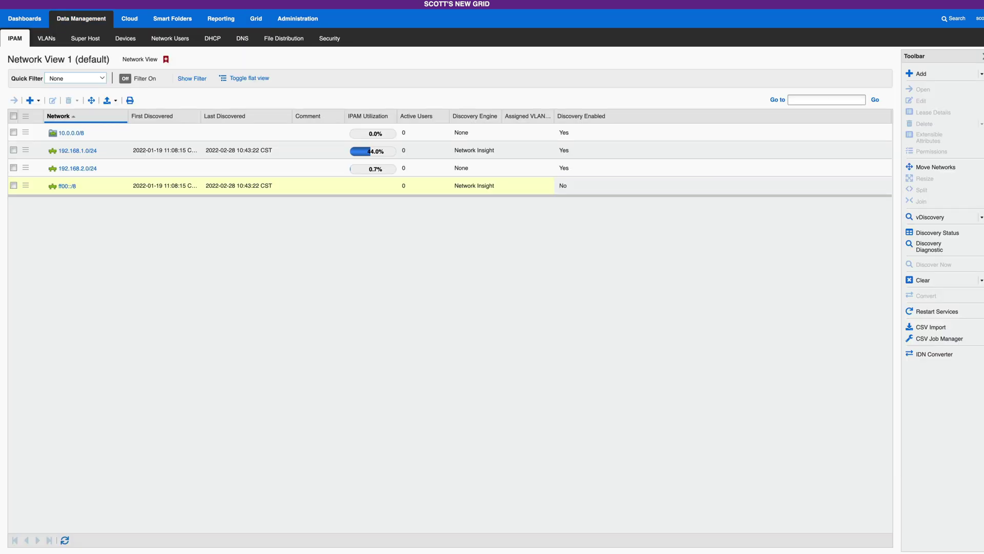
{"action": "left_click", "coordinate": [77, 151]}
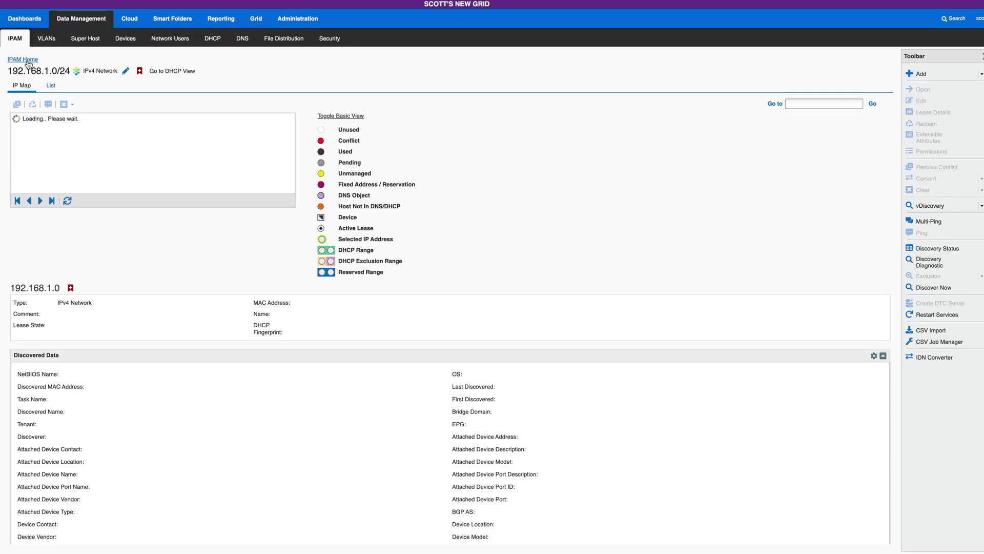
{"action": "left_click", "coordinate": [26, 60]}
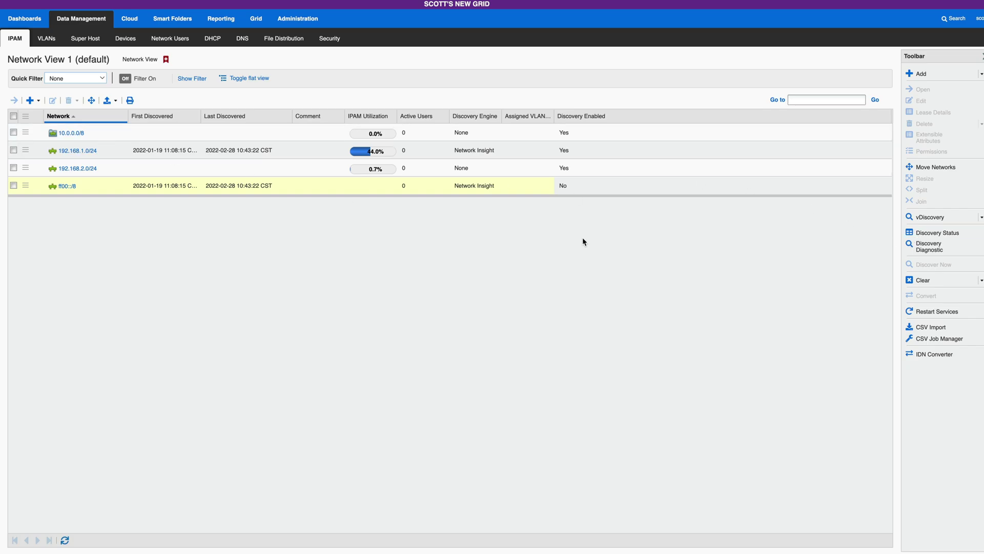
Start a new comma-separated global CSV export restricted to IPv4 Network objects only
{"action": "left_click", "coordinate": [940, 337]}
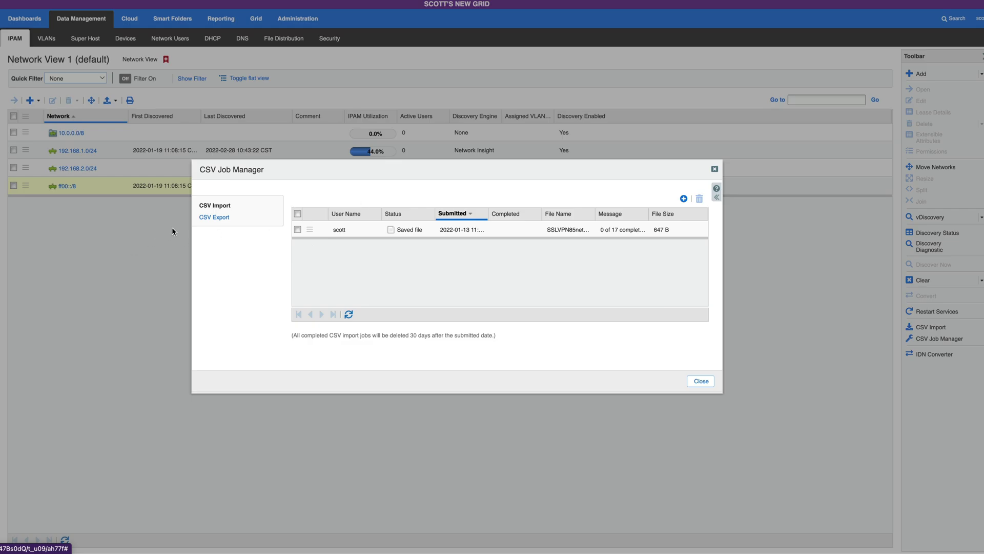
{"action": "left_click", "coordinate": [213, 217]}
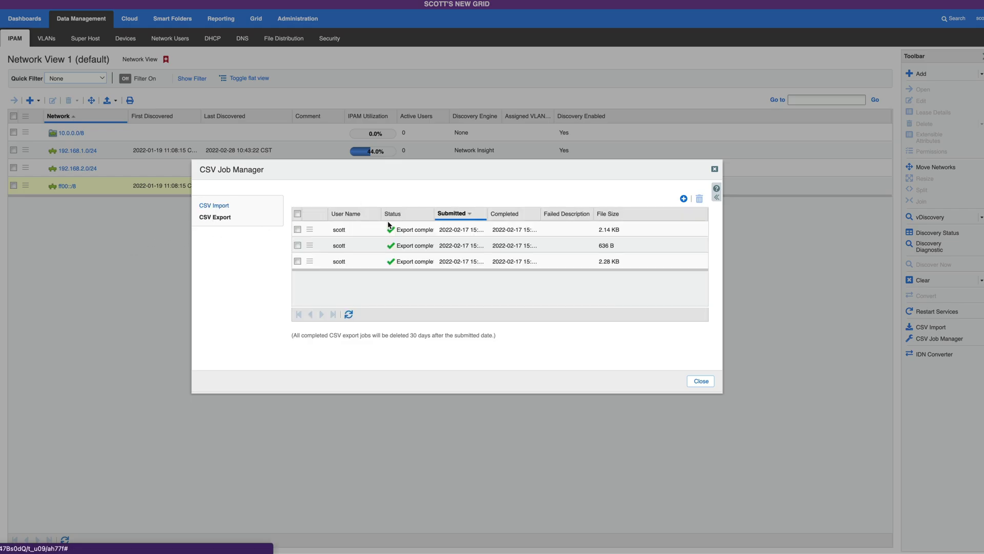
{"action": "left_click", "coordinate": [684, 199]}
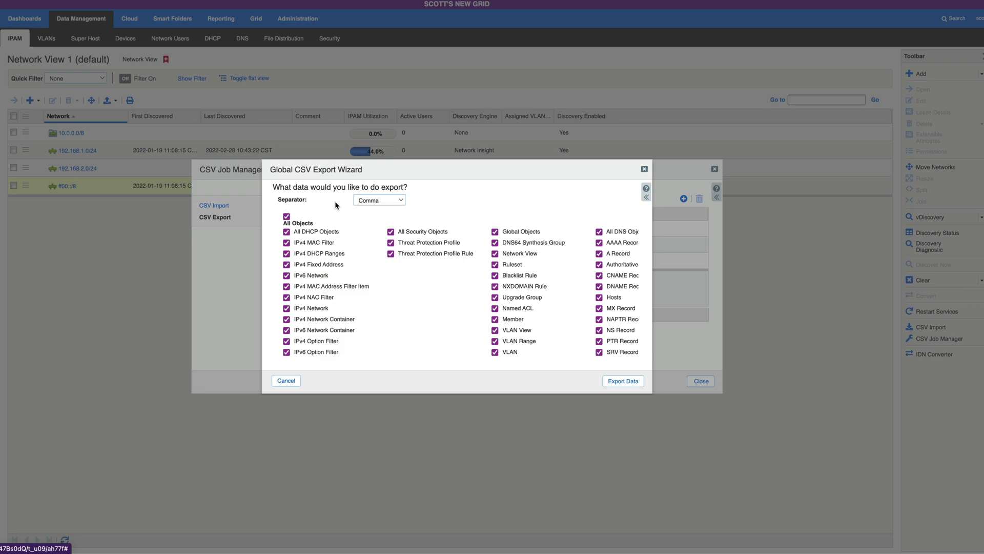
{"action": "left_click", "coordinate": [286, 217]}
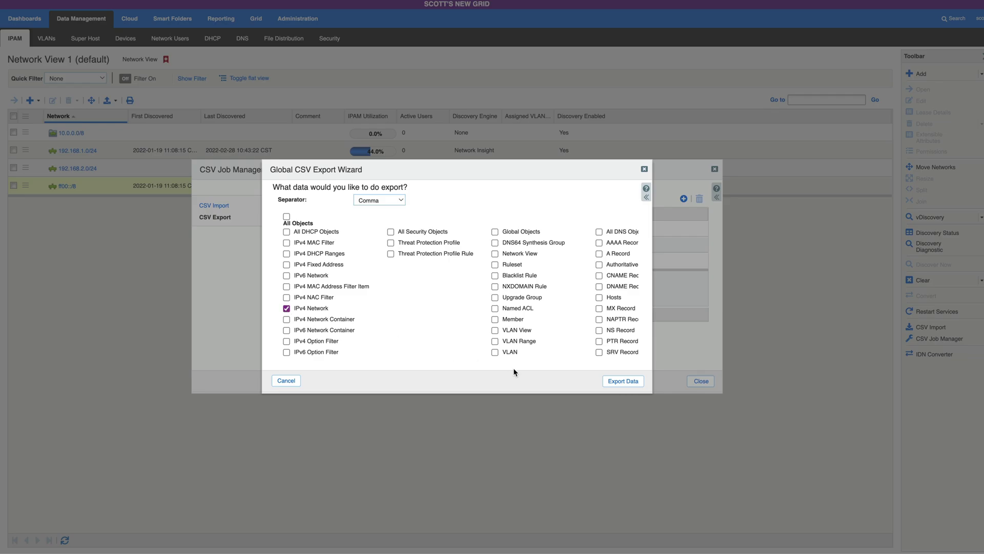
Run the IPv4 Network export of 32 objects, producing a new 5.14 KB export job
{"action": "left_click", "coordinate": [627, 383]}
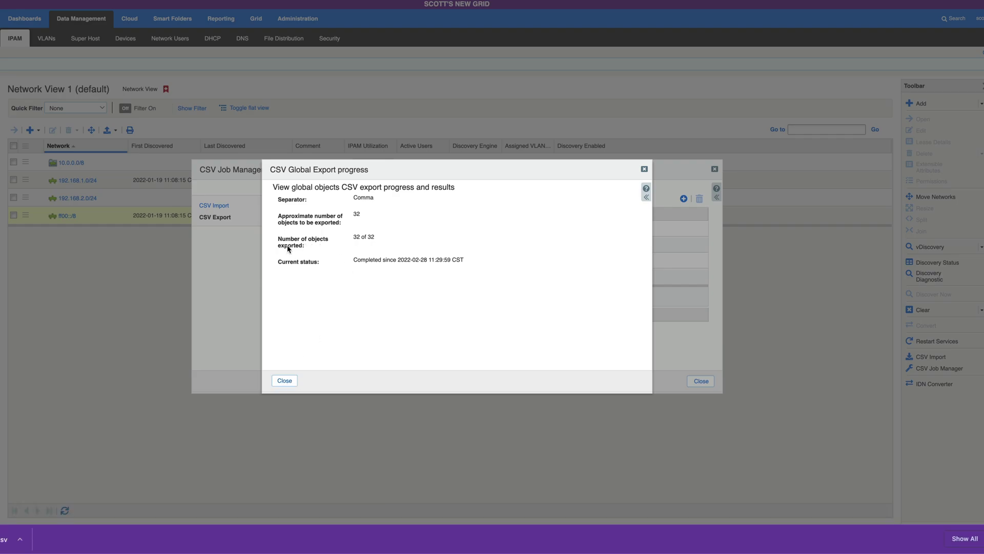
{"action": "left_click", "coordinate": [285, 381]}
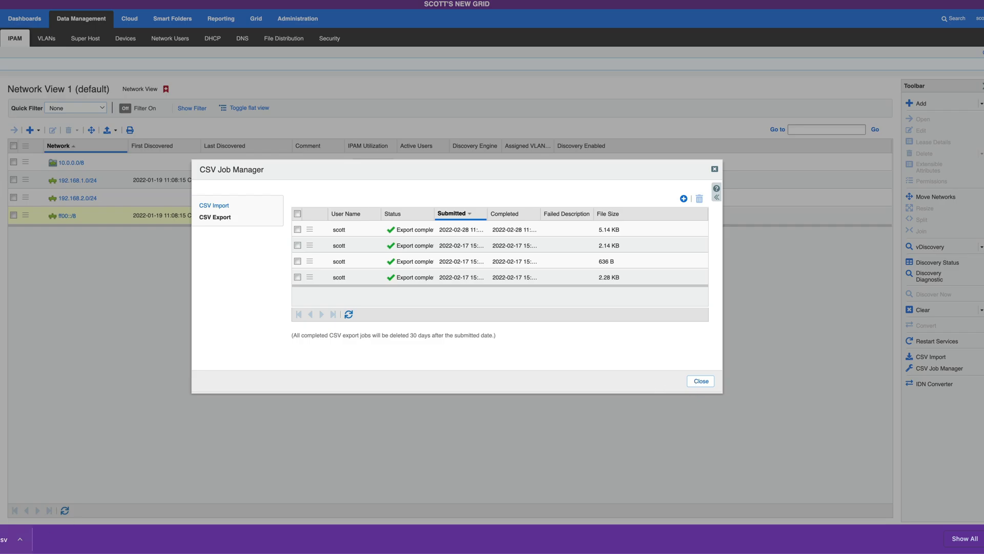
Open global-csv-export.4 in Excel and enlarge its window to show more columns
{"action": "left_click", "coordinate": [10, 539]}
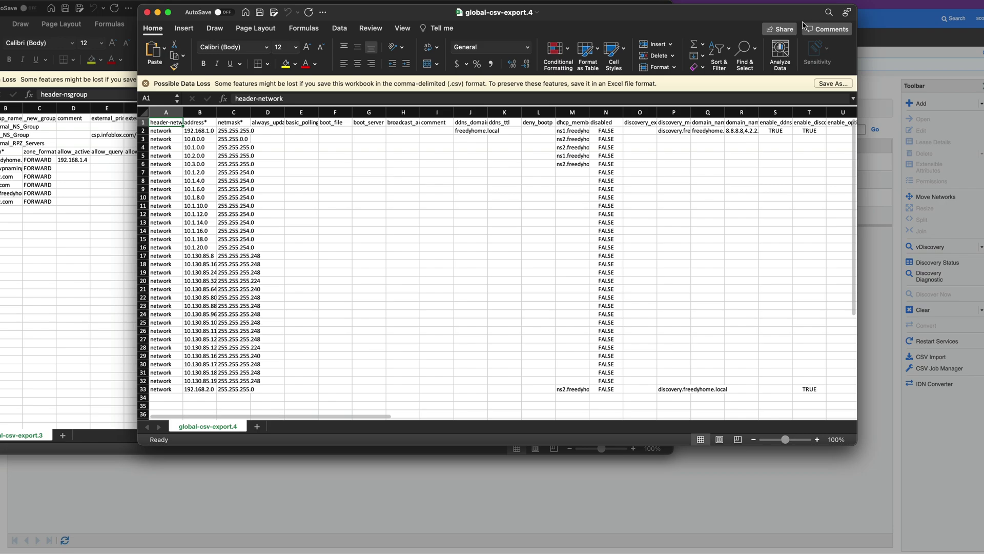
{"action": "left_click_drag", "start_coordinate": [349, 11], "coordinate": [212, 17]}
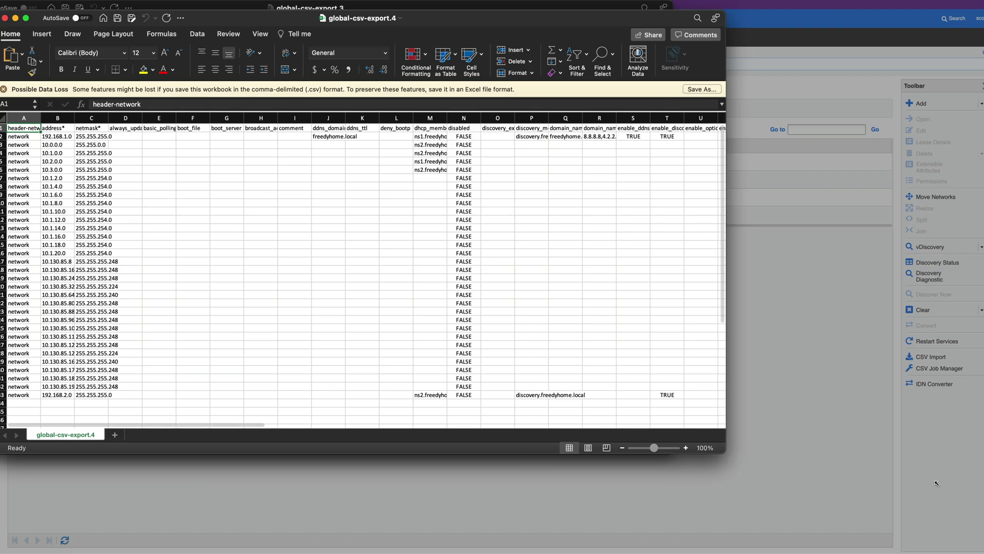
{"action": "double_click", "coordinate": [714, 451]}
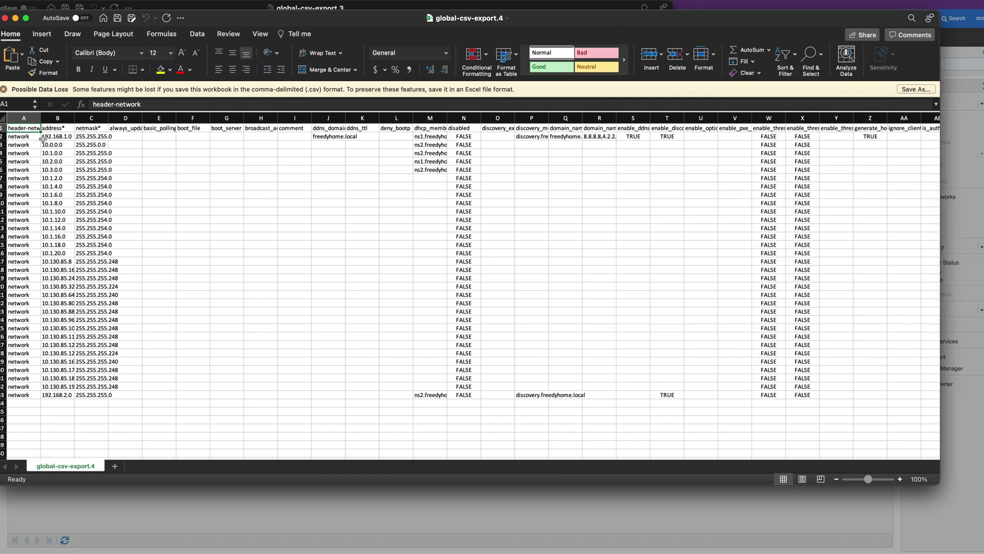
Review the network addresses in column B, from 192.168.1.0 down to 192.168.2.0
{"action": "left_click", "coordinate": [62, 137]}
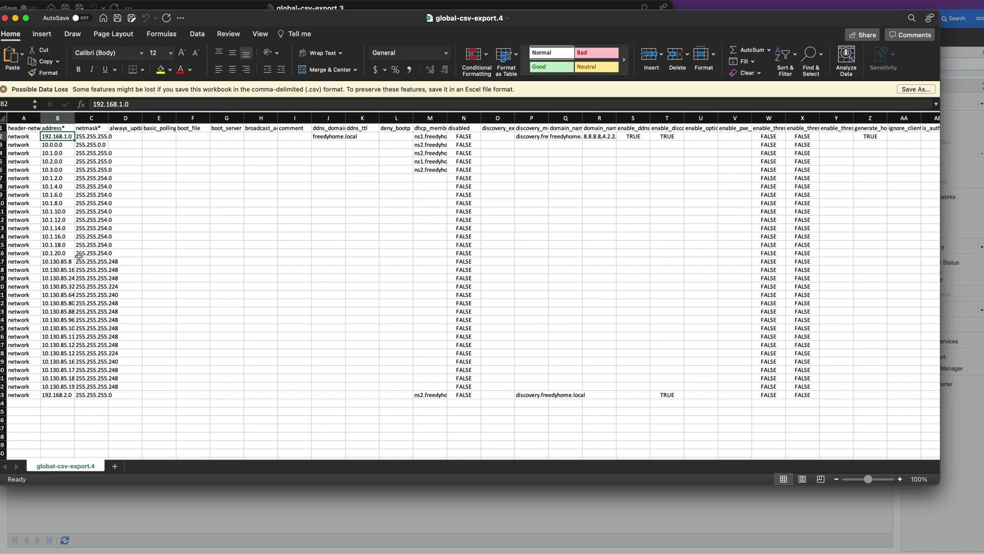
{"action": "left_click", "coordinate": [56, 396]}
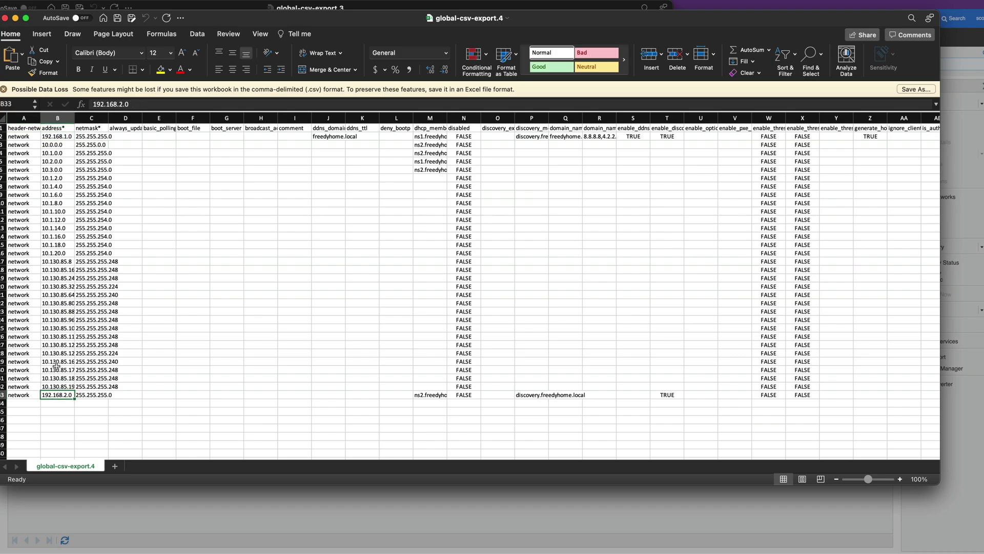
{"action": "left_click", "coordinate": [53, 146]}
{"action": "left_click_drag", "start_coordinate": [53, 146], "coordinate": [66, 388]}
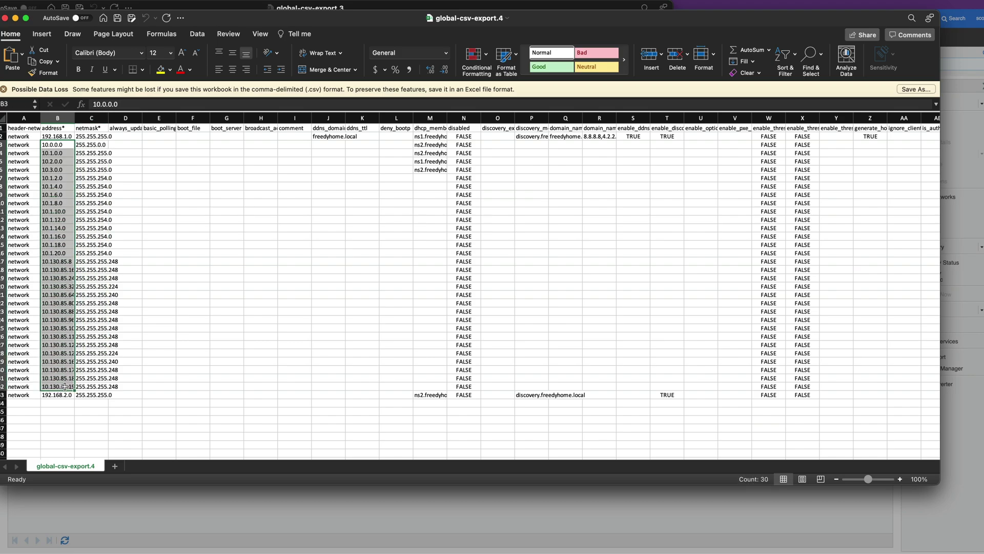
{"action": "left_click_drag", "start_coordinate": [200, 25], "coordinate": [146, 55]}
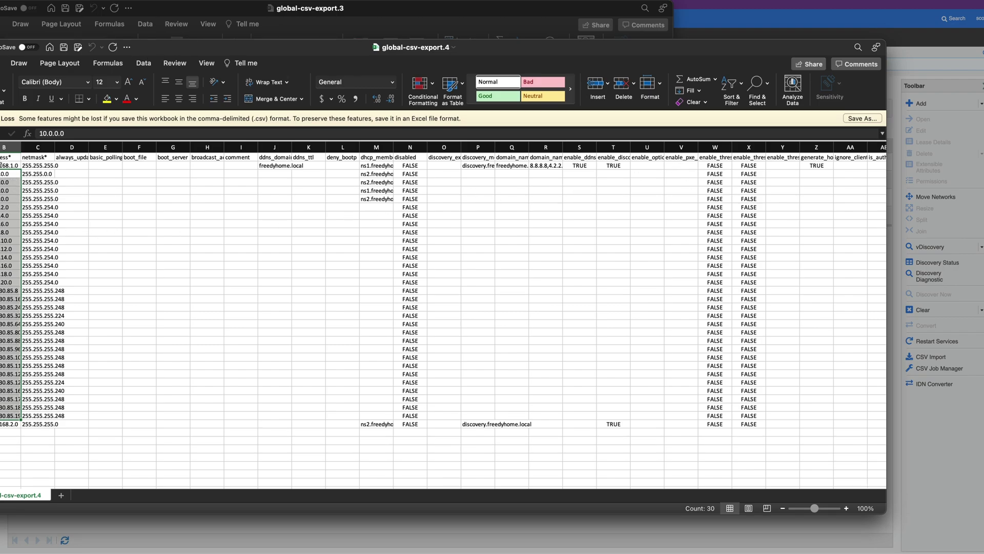
Edit row 2 to address 129.115.103.253 and netmask 255.255.255.55, comparing with Networks(1).csv
{"action": "left_click", "coordinate": [2, 165]}
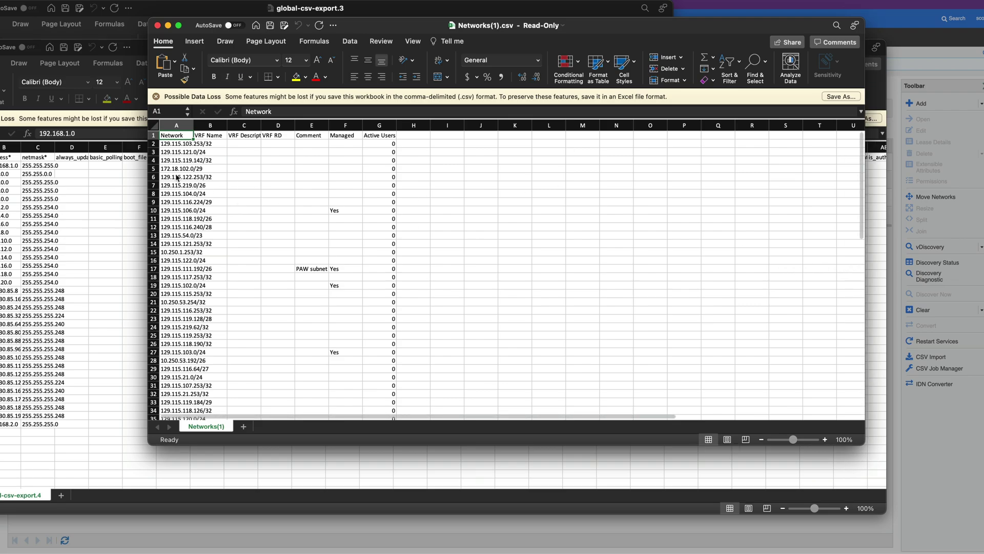
{"action": "left_click", "coordinate": [181, 144]}
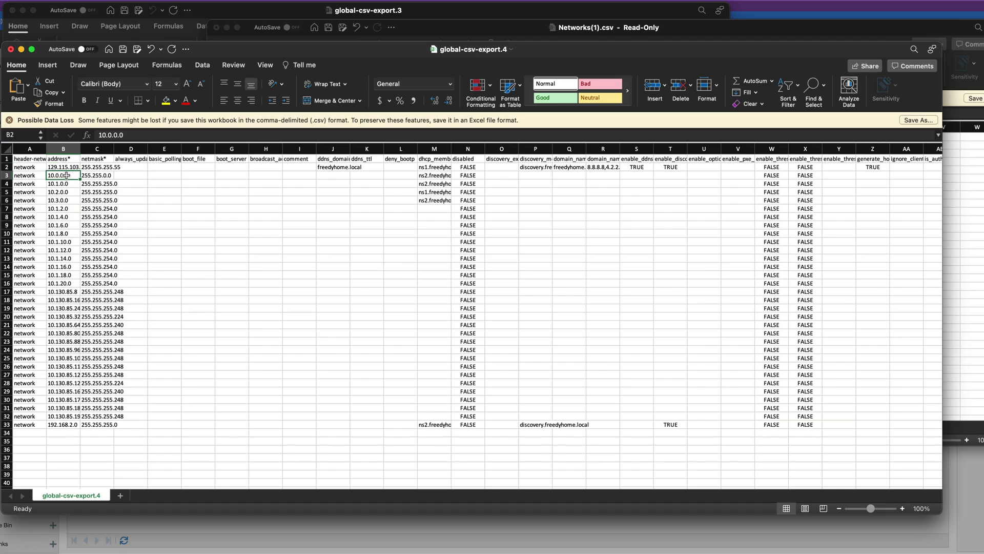
Delete the freedyhome.local value from cell J2
{"action": "left_click", "coordinate": [99, 168]}
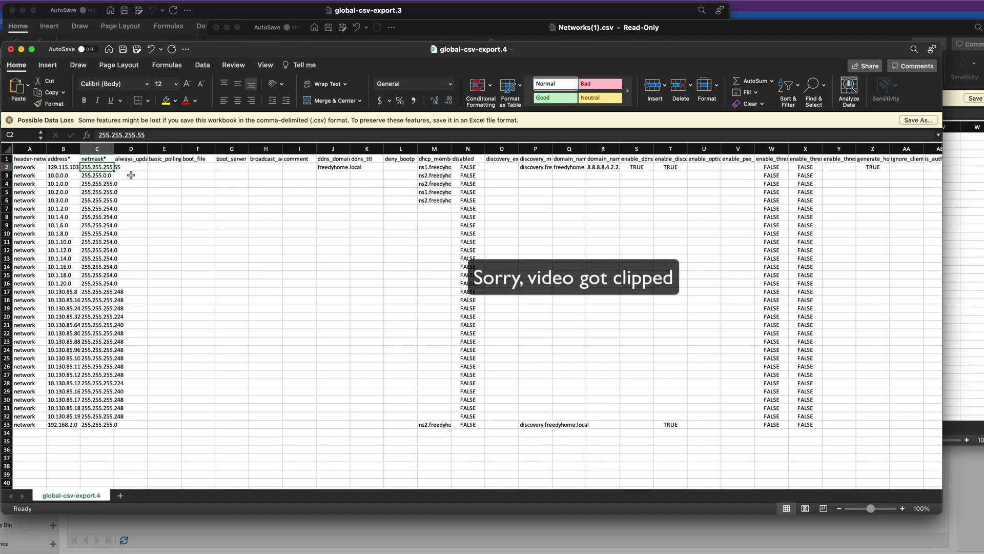
{"action": "left_click", "coordinate": [326, 169]}
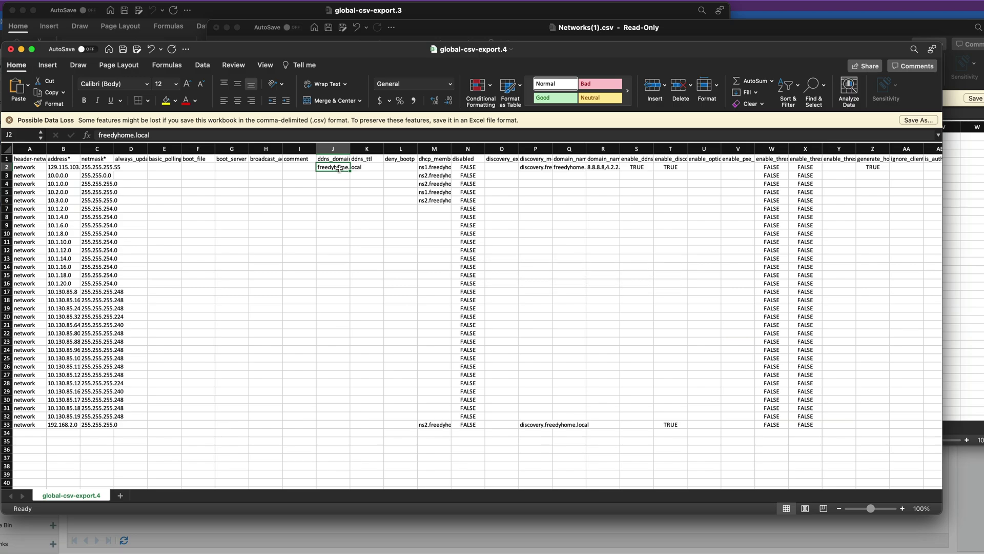
{"action": "key", "text": "Delete"}
{"action": "key", "text": "Right"}
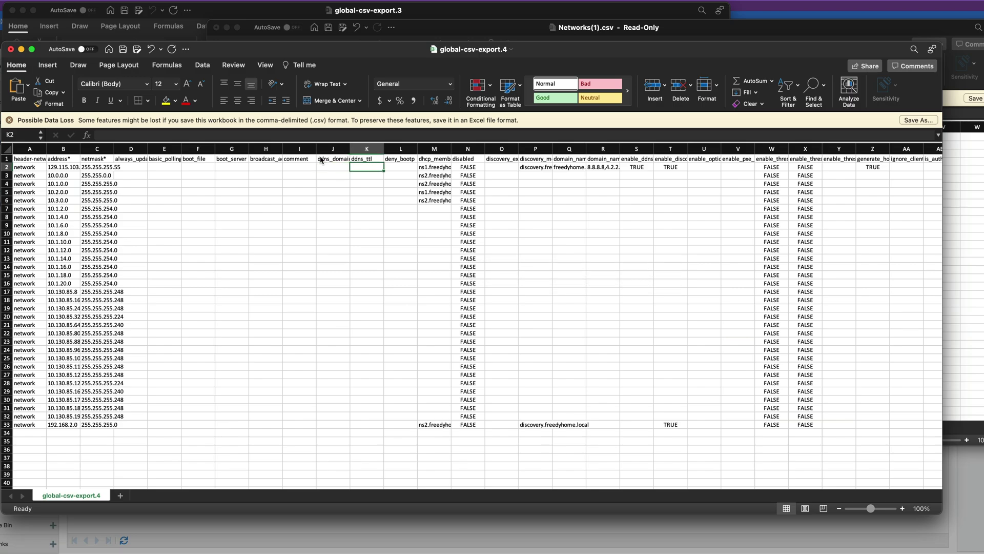
Review columns H through Z for all network rows, then hide Excel to return to Grid Manager
{"action": "left_click", "coordinate": [435, 161]}
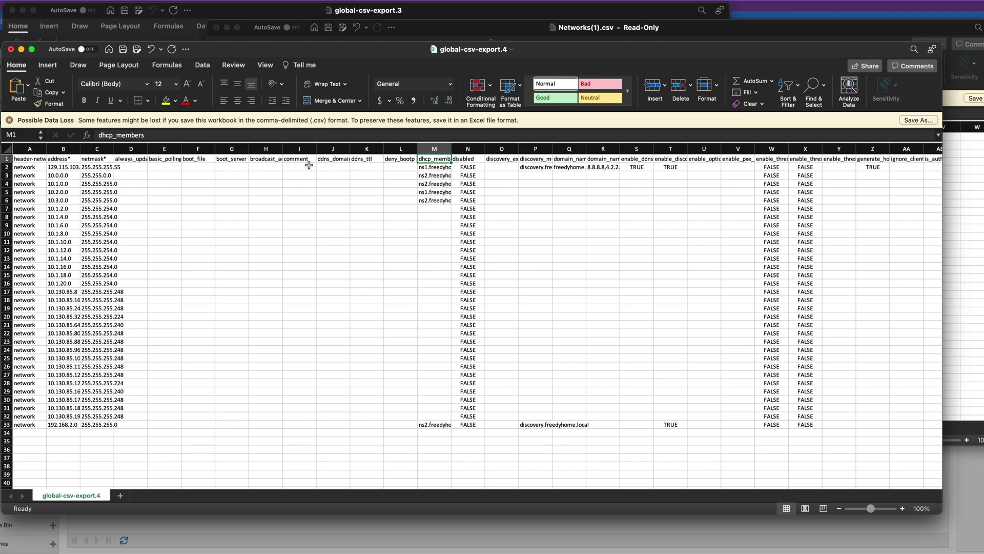
{"action": "left_click_drag", "start_coordinate": [308, 159], "coordinate": [800, 345]}
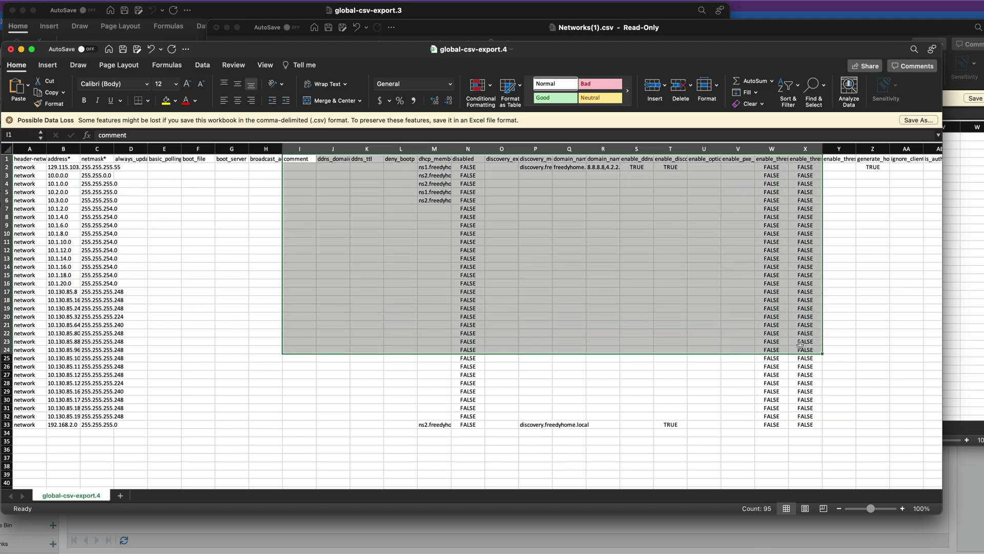
{"action": "left_click", "coordinate": [800, 345]}
{"action": "left_click_drag", "start_coordinate": [259, 167], "coordinate": [874, 422]}
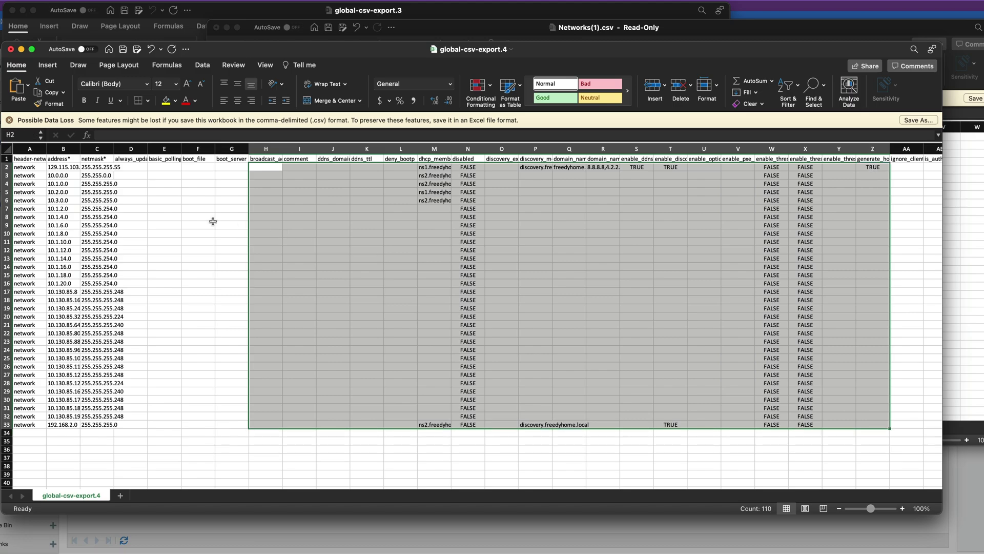
{"action": "left_click", "coordinate": [164, 184]}
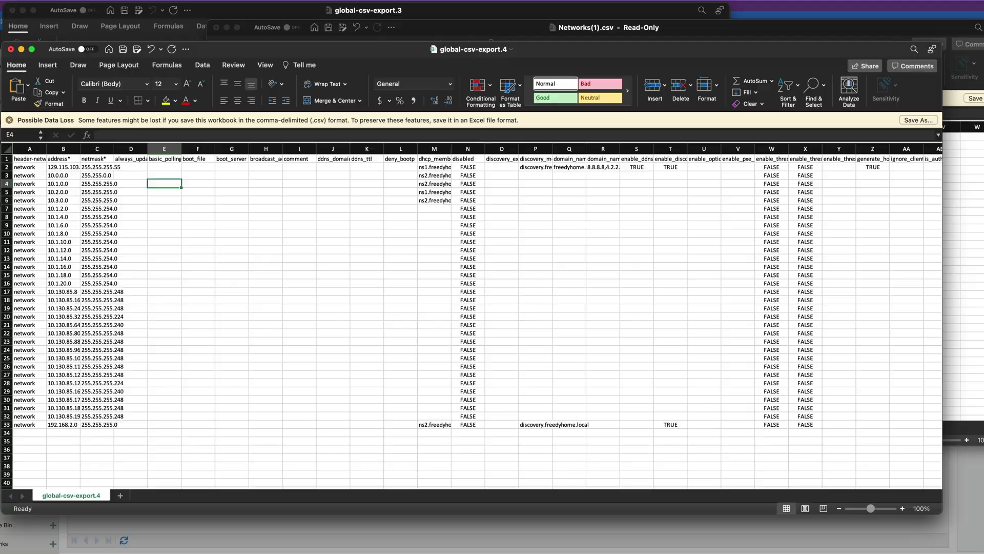
{"action": "key", "text": "super+Tab"}
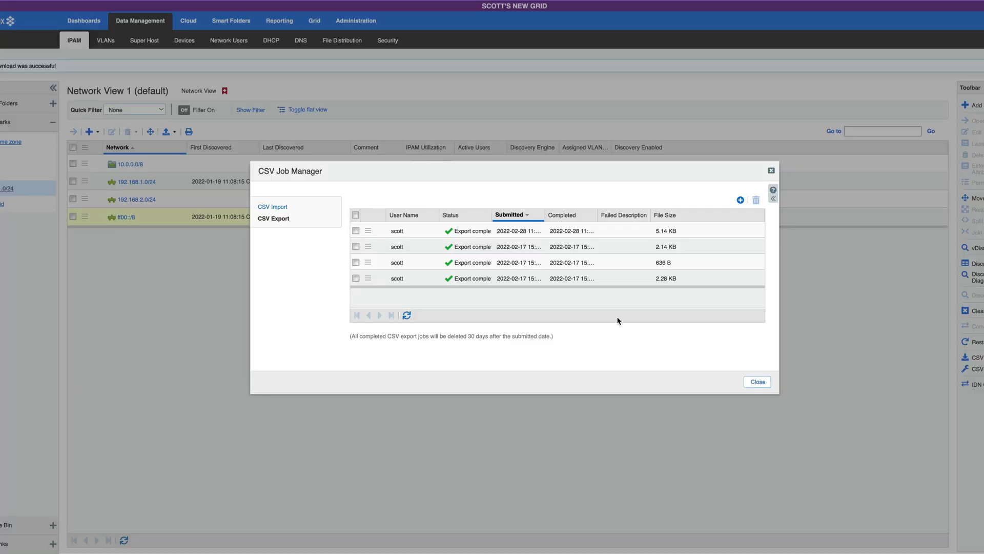
Start a new CSV import job using the Add import type
{"action": "left_click", "coordinate": [273, 207]}
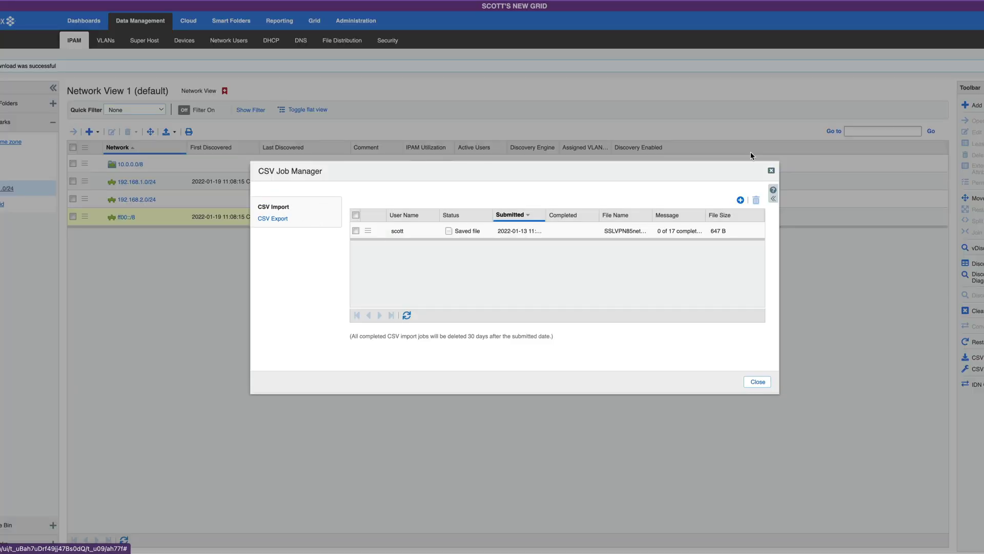
{"action": "left_click", "coordinate": [740, 200]}
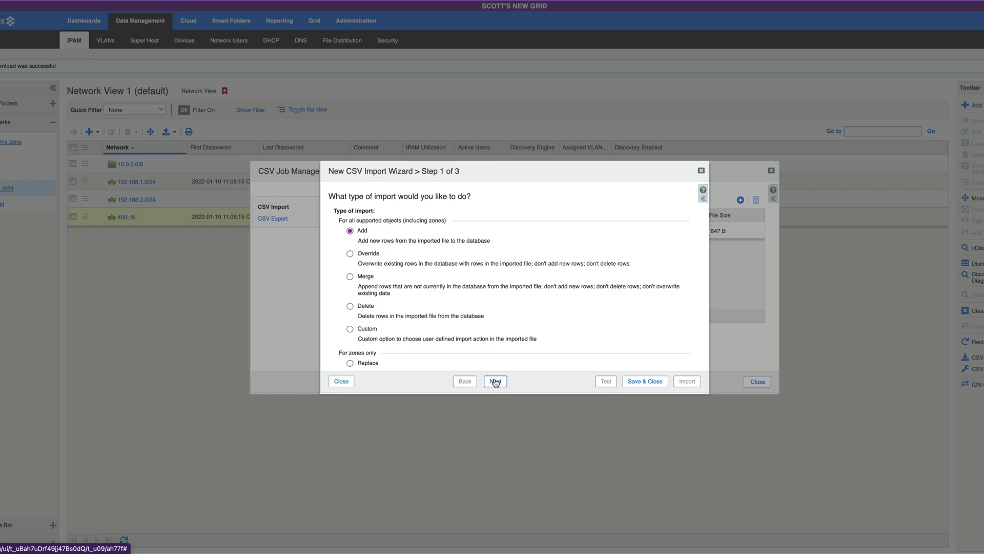
{"action": "scroll", "coordinate": [398, 302], "scroll_direction": "down", "scroll_amount": 3}
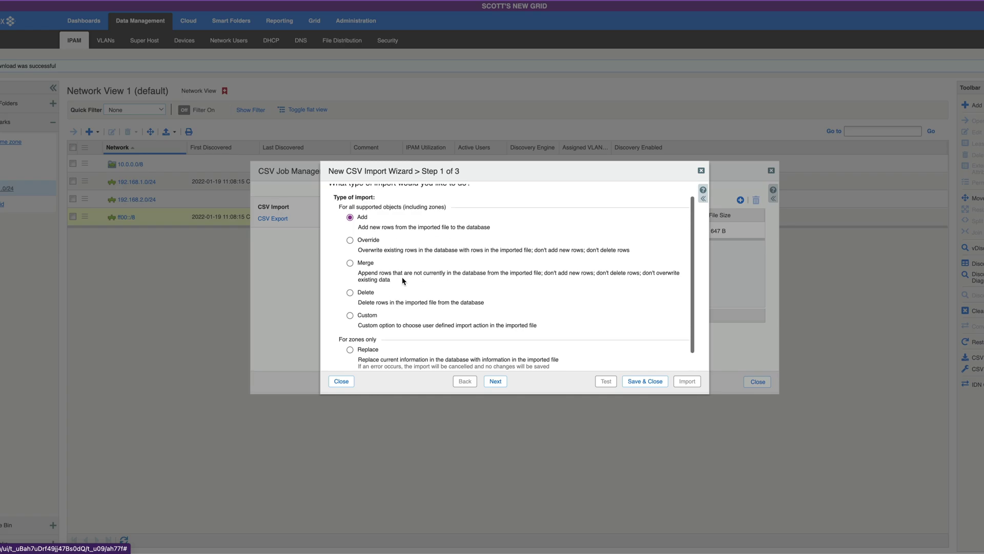
{"action": "left_click", "coordinate": [496, 382]}
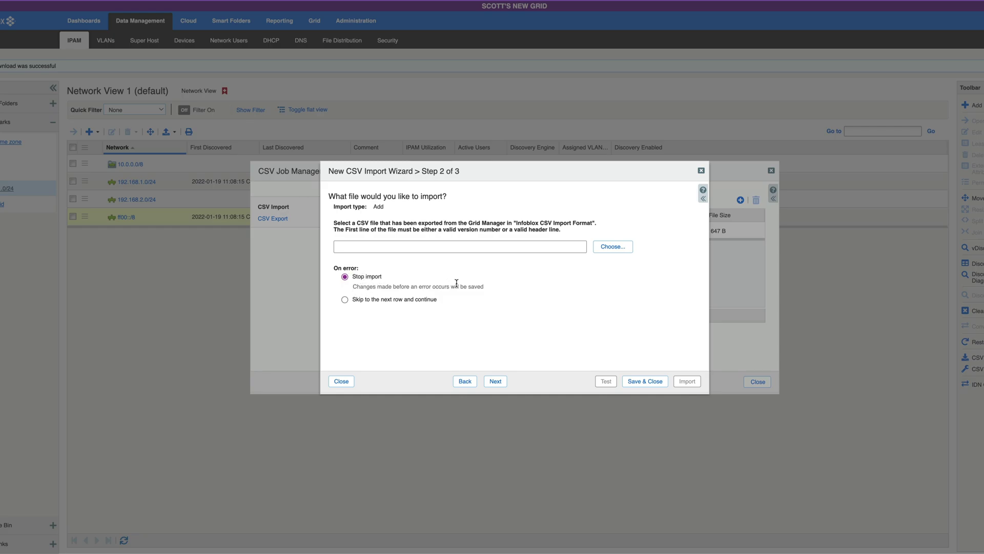
Choose global-csv-export.1 (4).csv as the import file and upload it for preview
{"action": "left_click", "coordinate": [609, 248]}
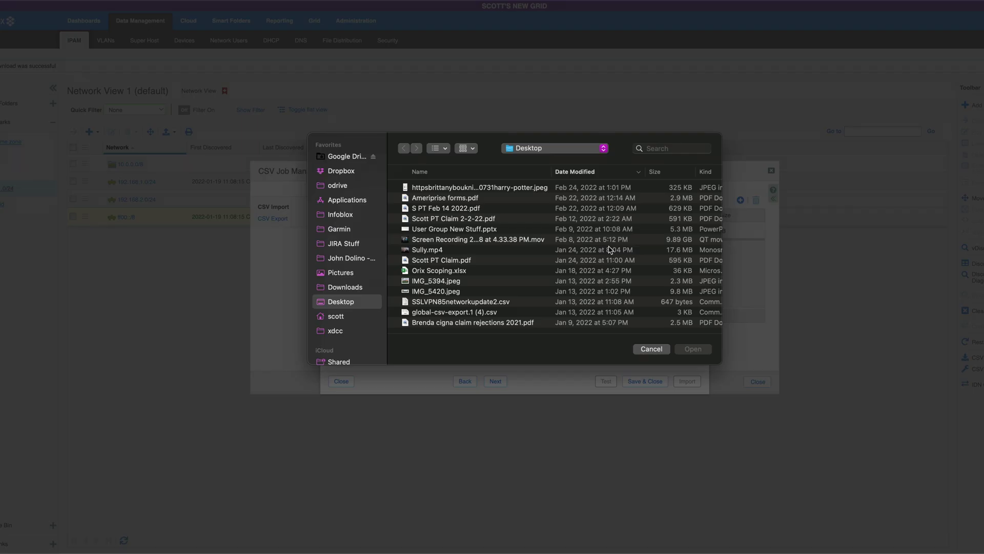
{"action": "left_click", "coordinate": [452, 312]}
{"action": "left_click", "coordinate": [690, 349]}
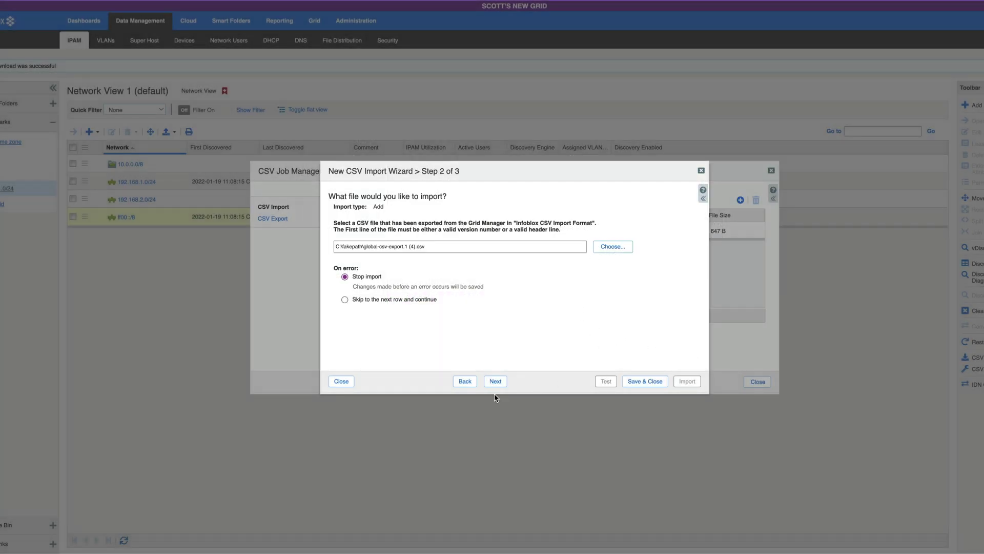
{"action": "left_click", "coordinate": [497, 380]}
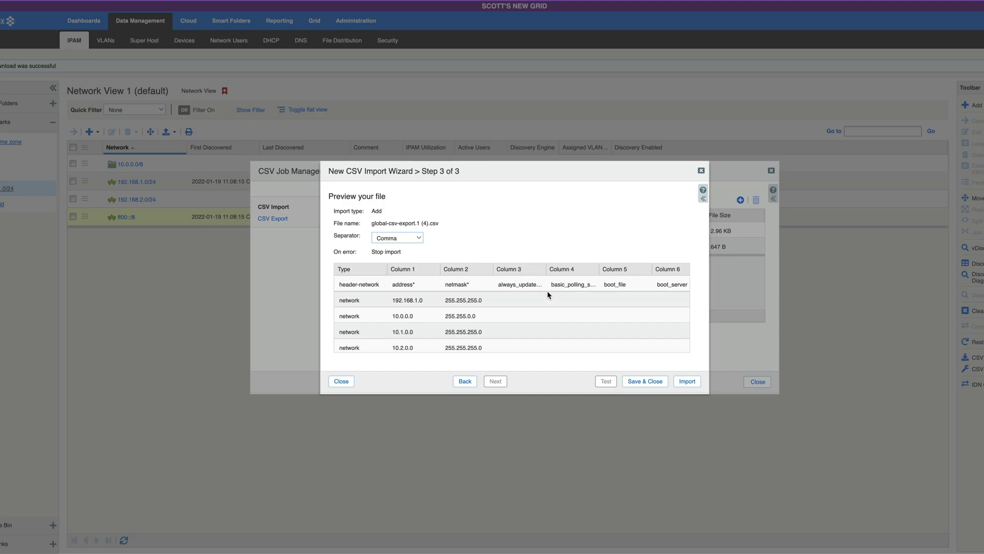
Scroll the import preview table right and back to check all parsed columns
{"action": "scroll", "coordinate": [548, 295], "scroll_direction": "right", "scroll_amount": 10}
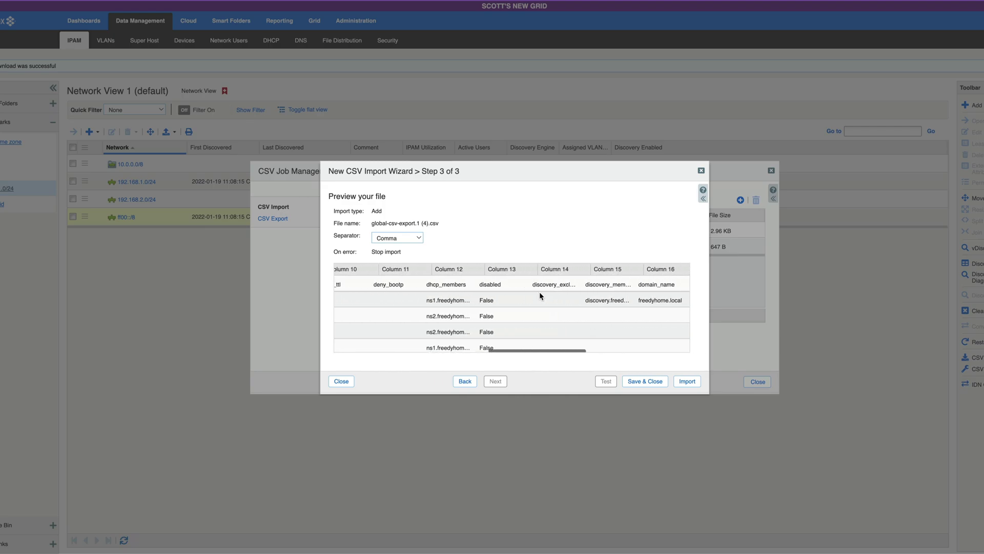
{"action": "scroll", "coordinate": [540, 295], "scroll_direction": "left", "scroll_amount": 10}
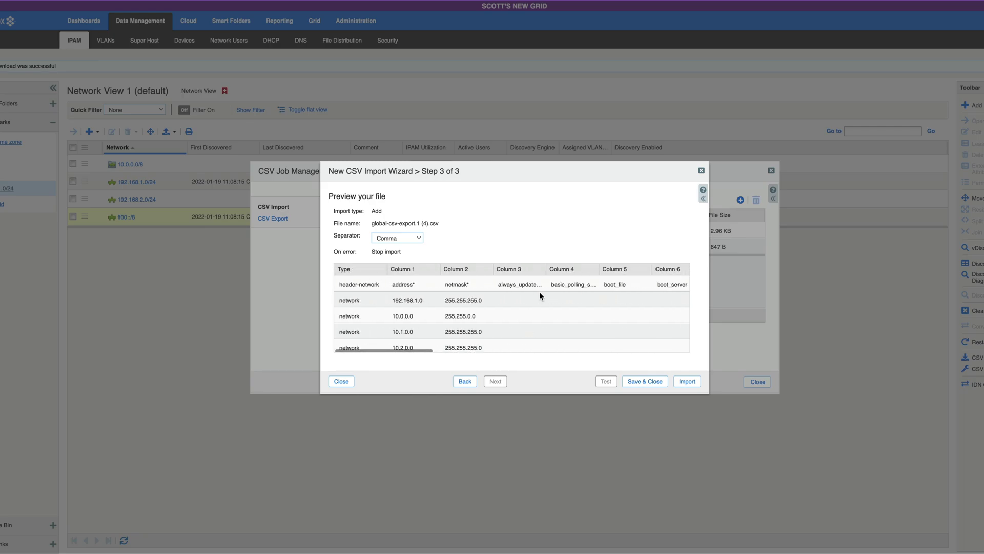